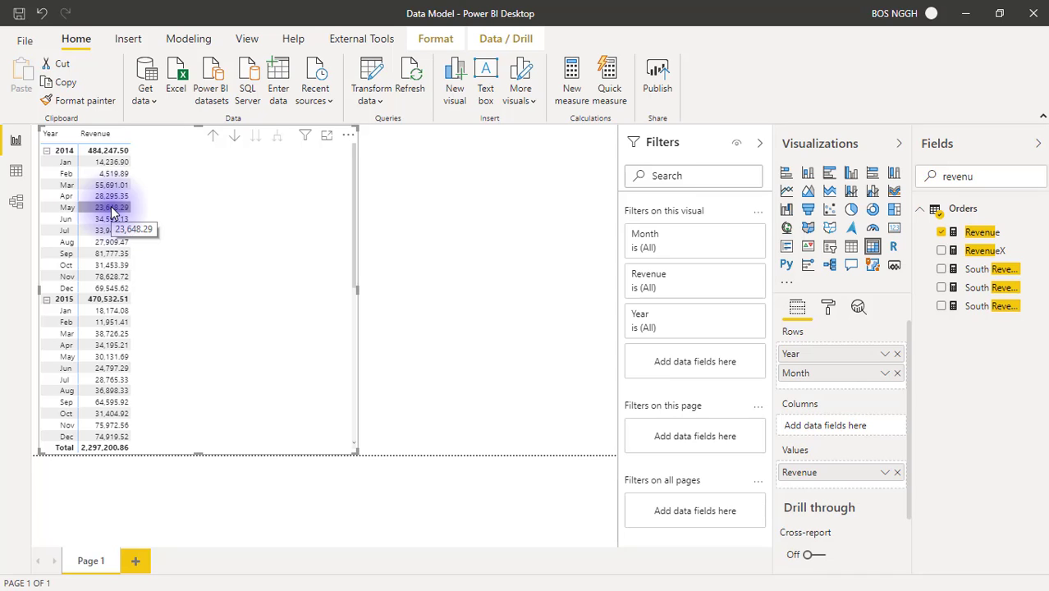
Step: Clear the field search and create a new measure in the Orders table
double_click(981, 175)
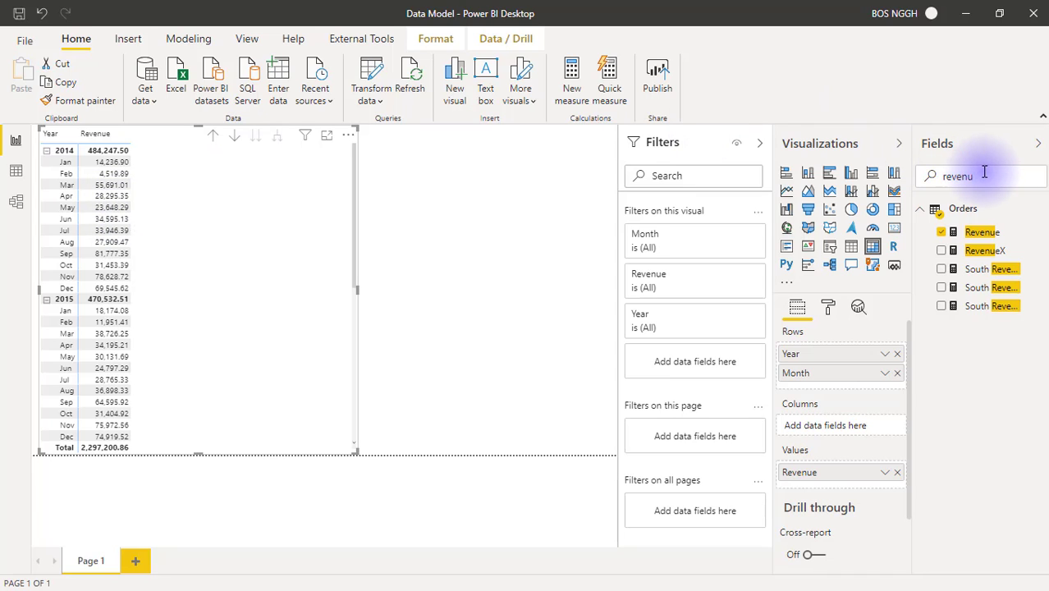
key(BackSpace)
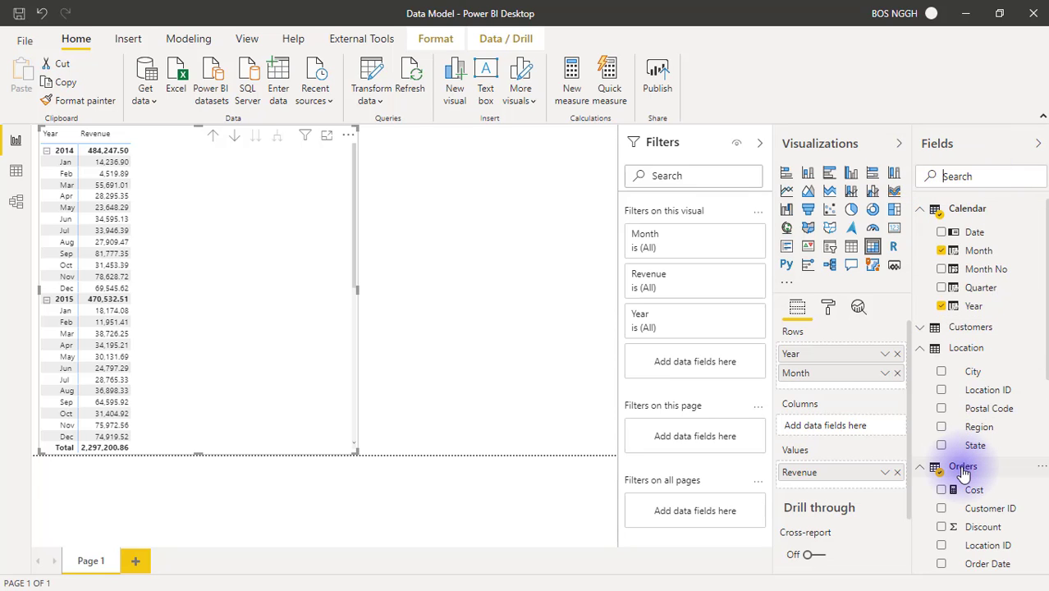
right_click(963, 467)
key(Escape)
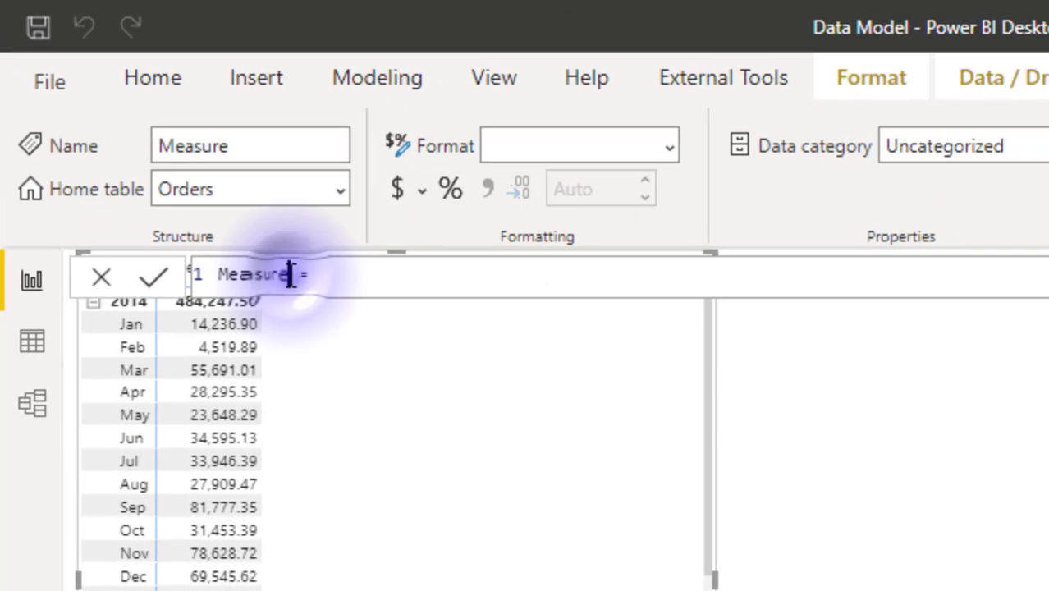
Step: Replace the new measure's default name with Previous Month Rev
click(145, 138)
key(BackSpace)
key(BackSpace)
key(BackSpace)
key(BackSpace)
key(BackSpace)
key(BackSpace)
key(BackSpace)
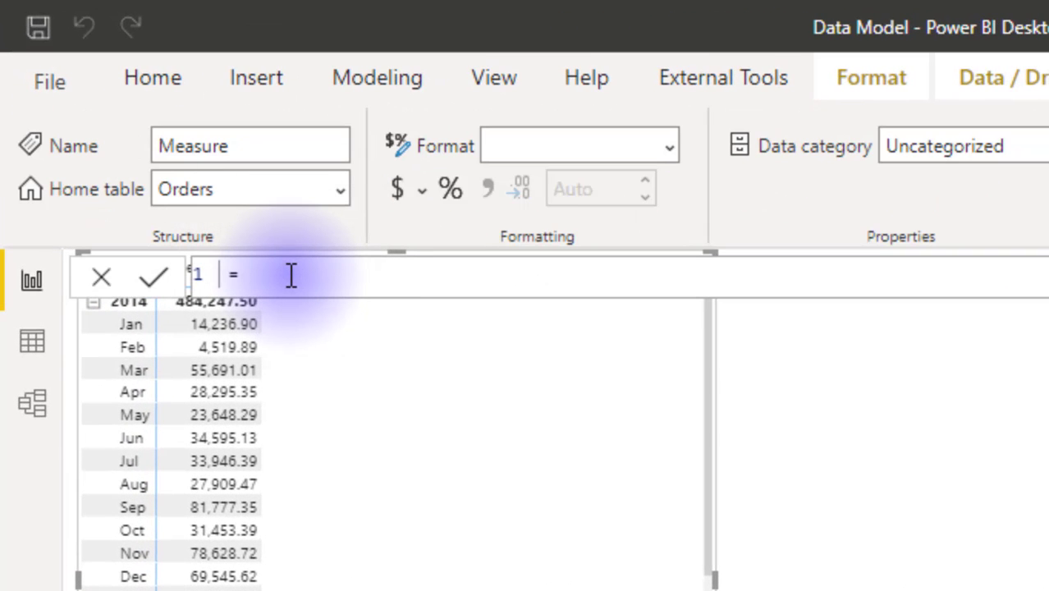
text(Previous )
text(Month Rev)
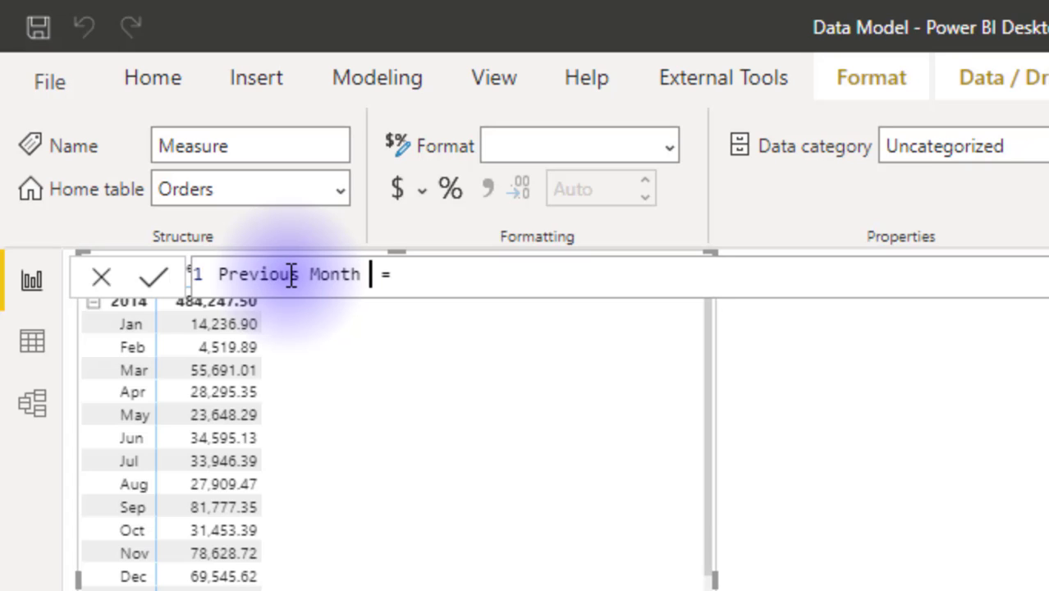
Step: Begin the measure's formula with CALCULATE([Revenue], and start a new line for the filter argument
click(441, 276)
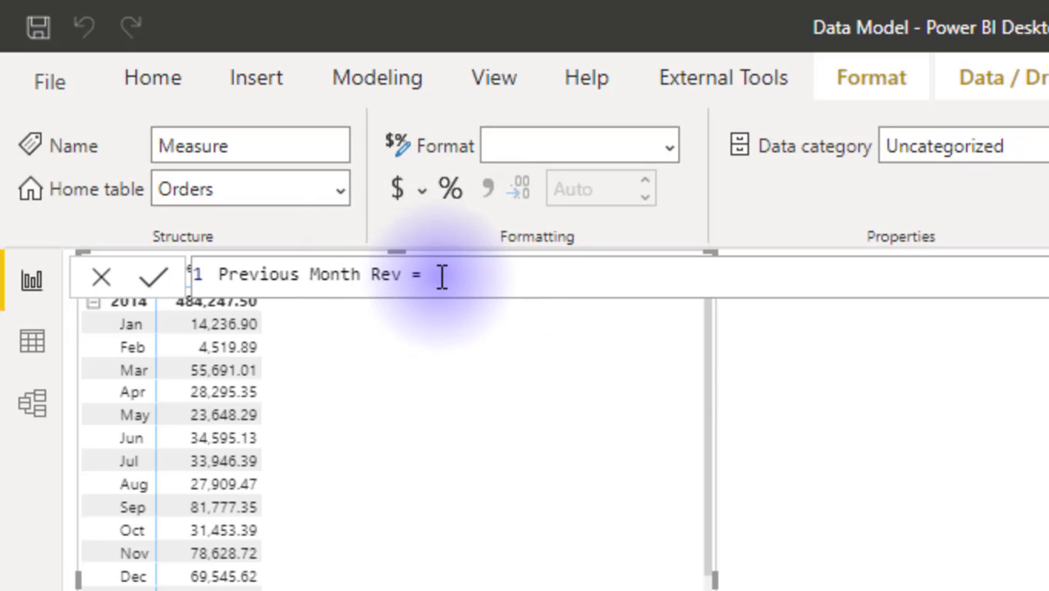
text(cal)
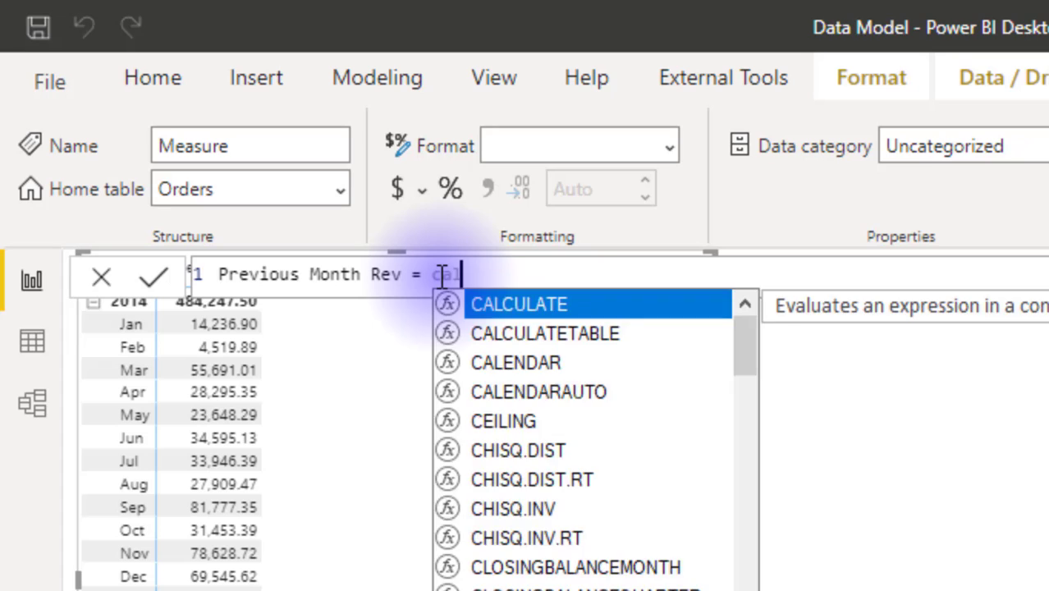
key(Tab)
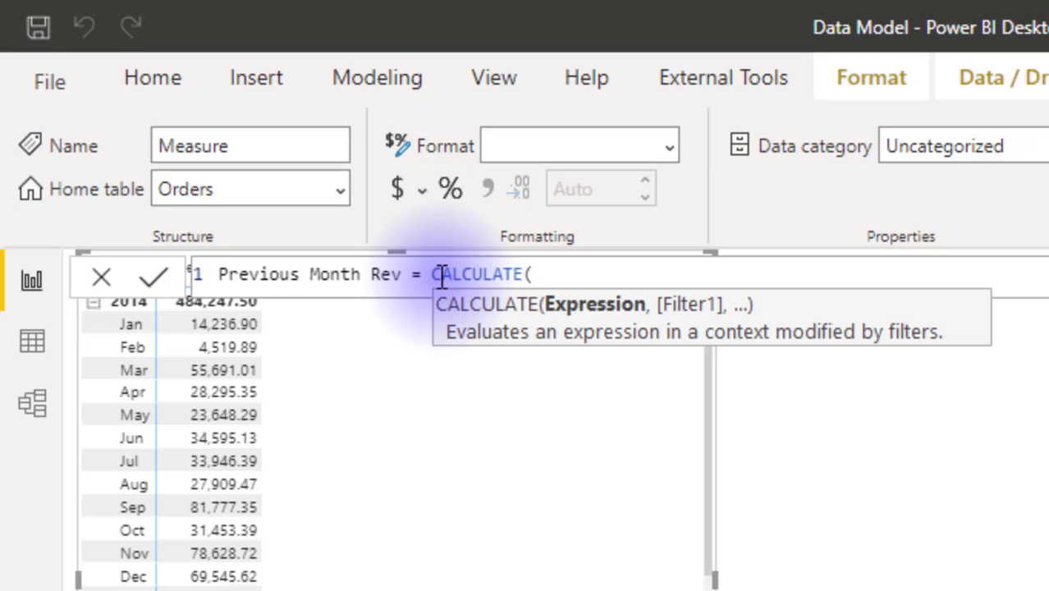
text(reve)
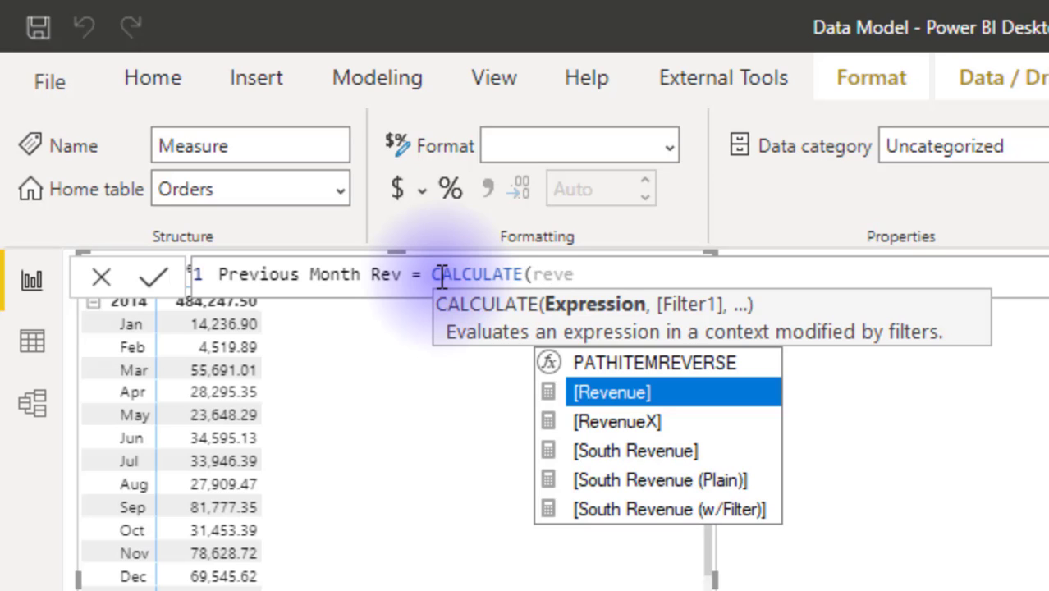
key(Tab)
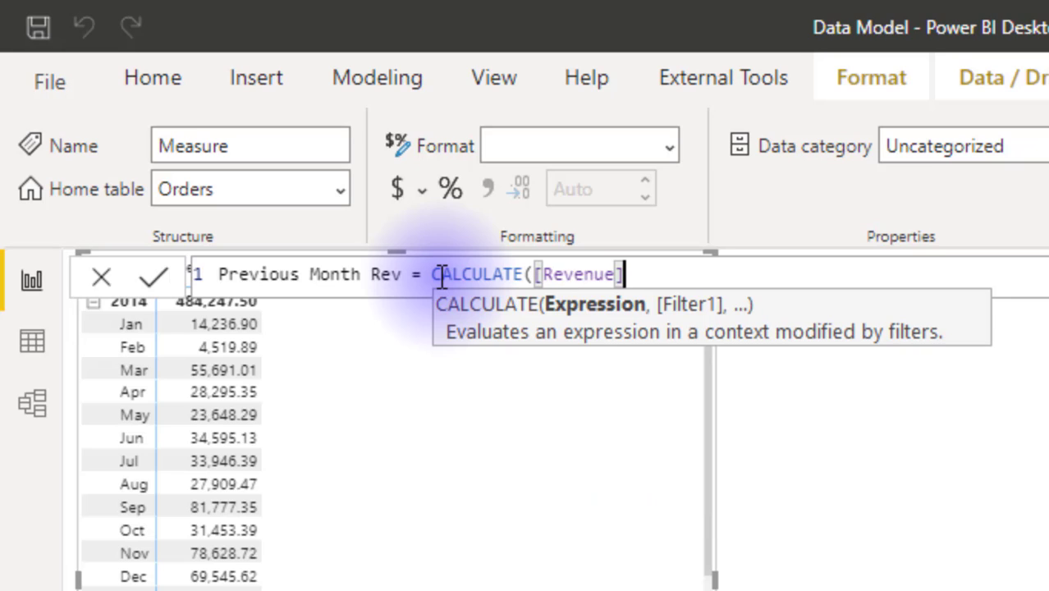
text(,)
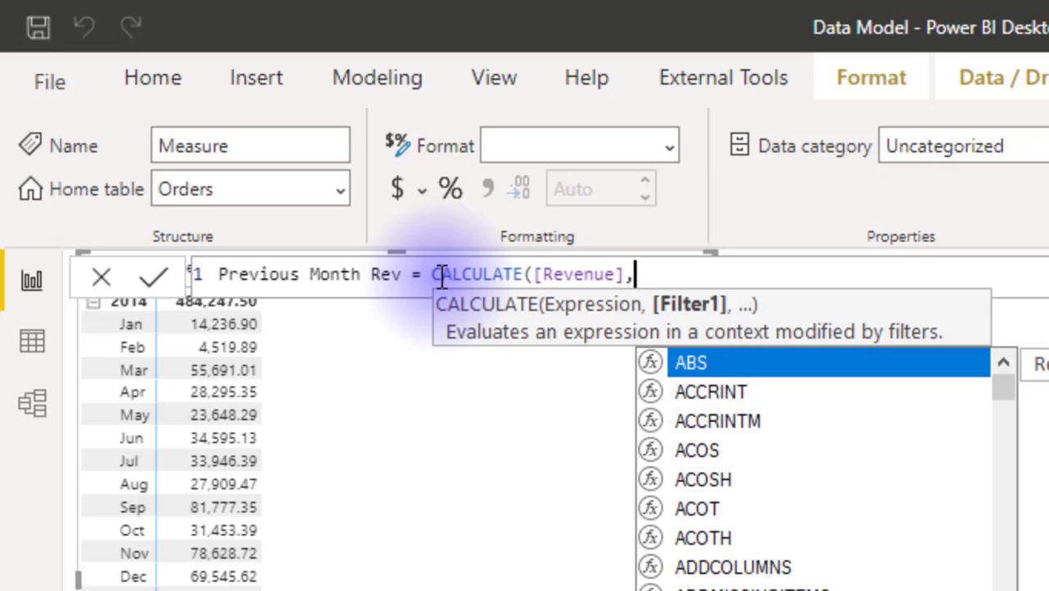
key(shift+Return)
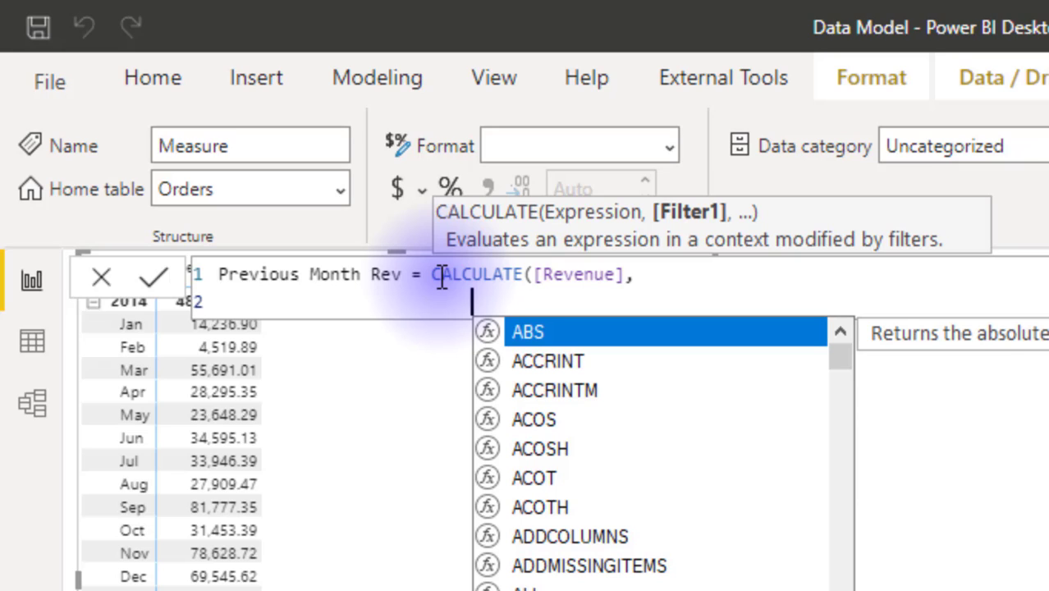
Step: Insert the PREVIOUSMONTH function as the filter argument on the formula's second line
text(previ)
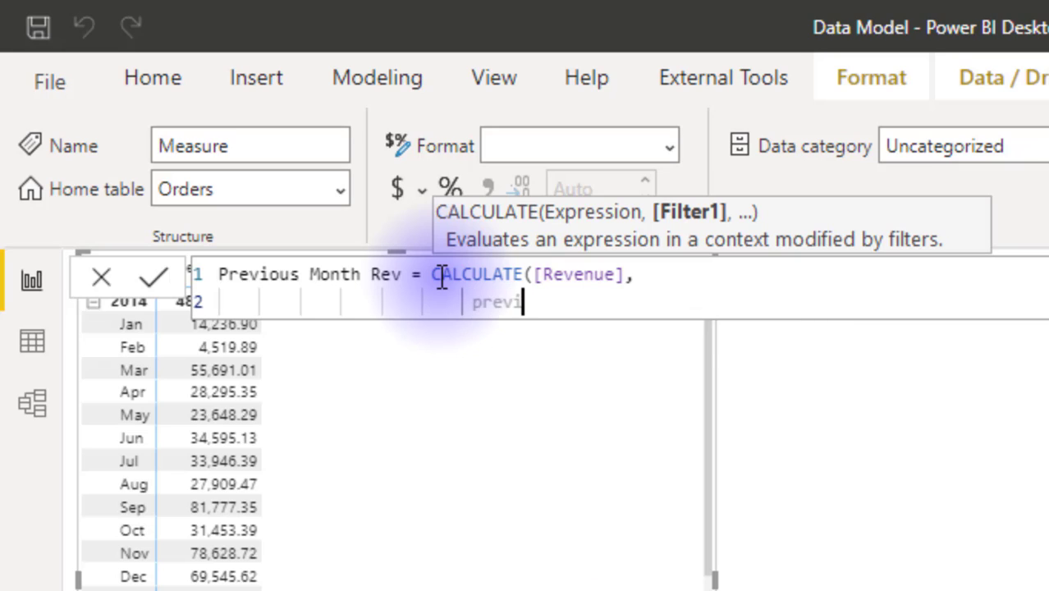
key(Down)
key(Up)
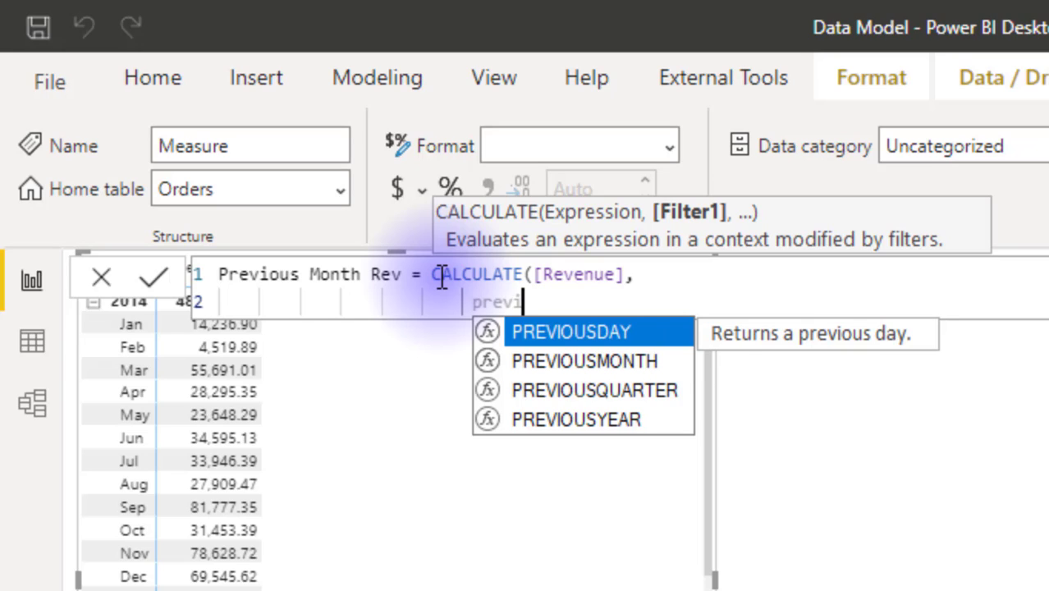
key(Down)
key(Down)
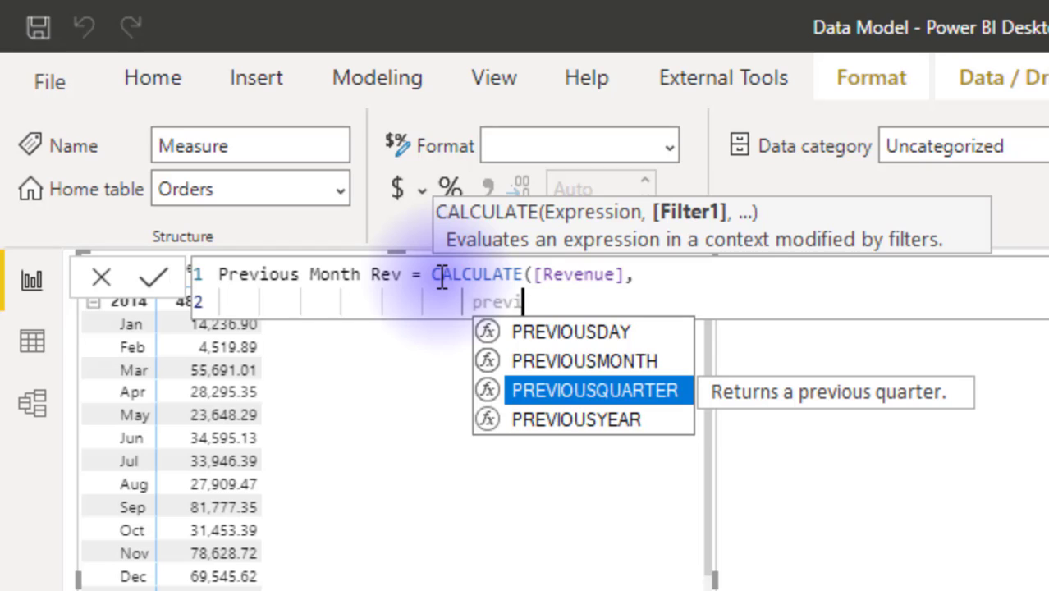
key(Up)
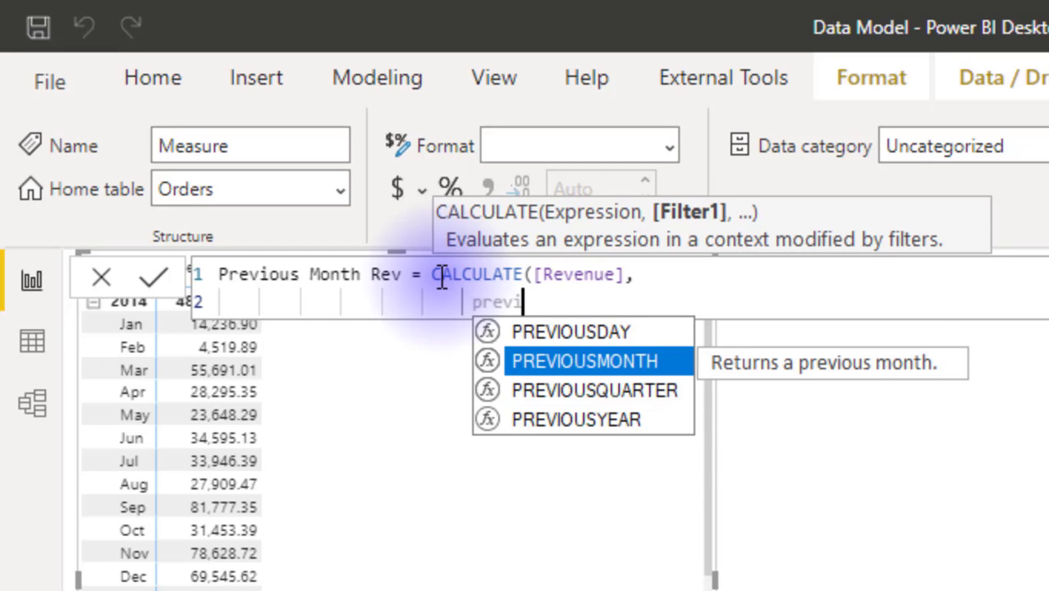
key(Tab)
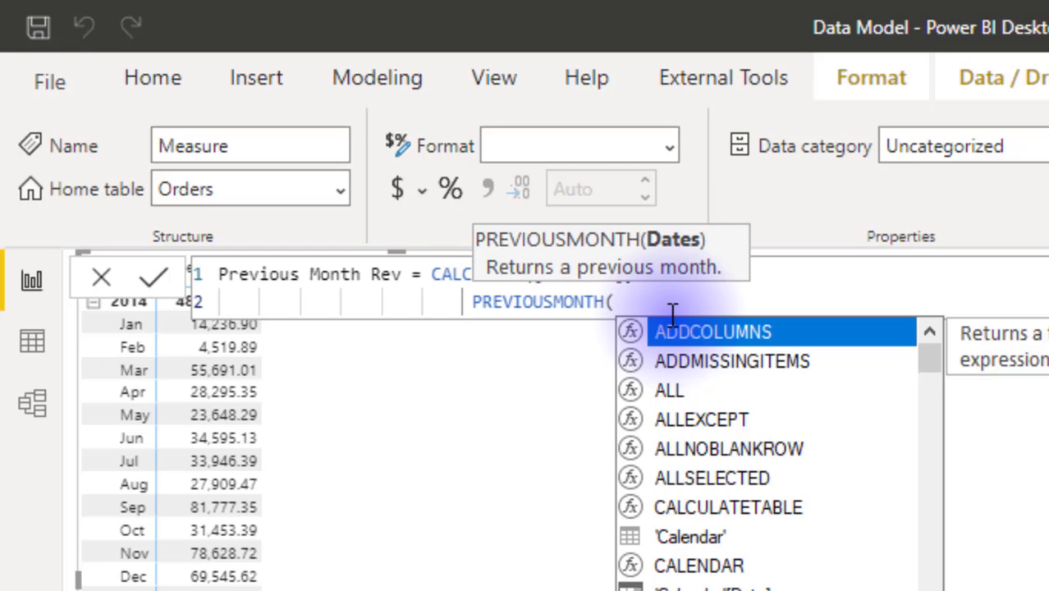
Step: Give PREVIOUSMONTH the 'Calendar'[Date] column, close both functions with CALCULATE's bracket on its own line, and commit the measure
text(calen)
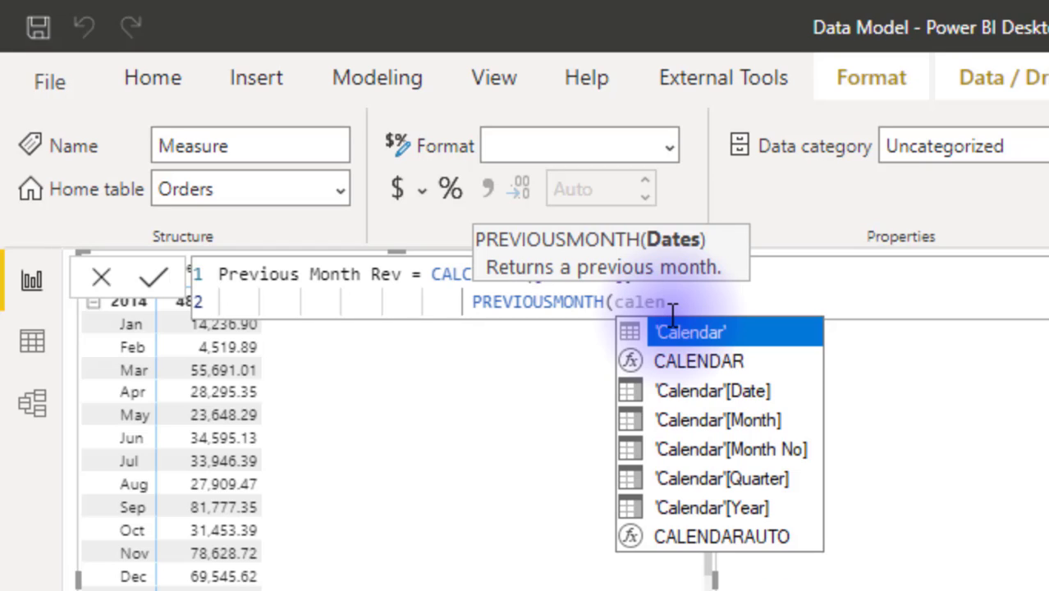
key(Down)
key(Down)
key(Tab)
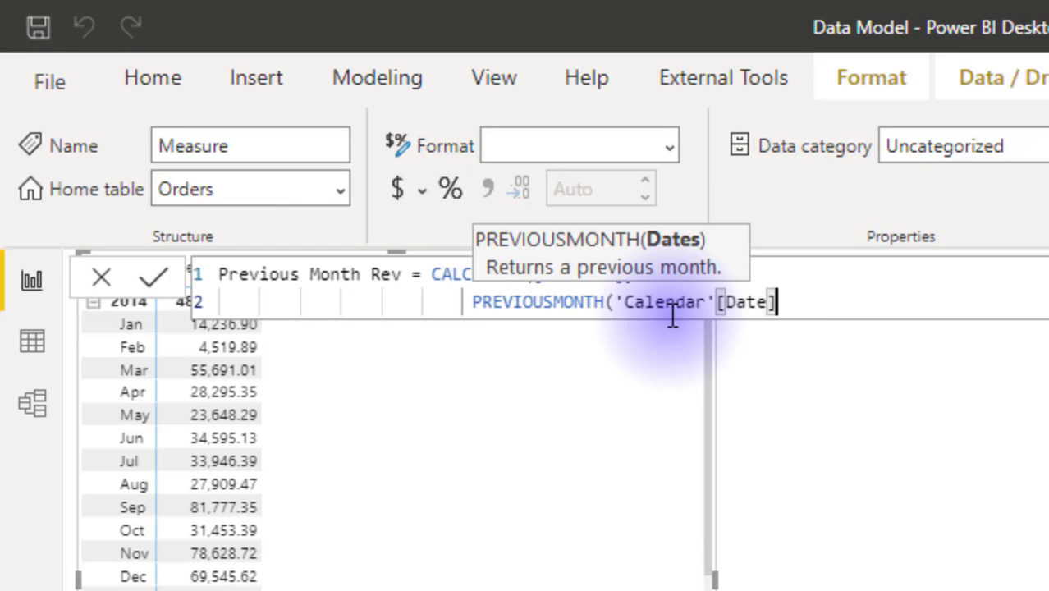
text())
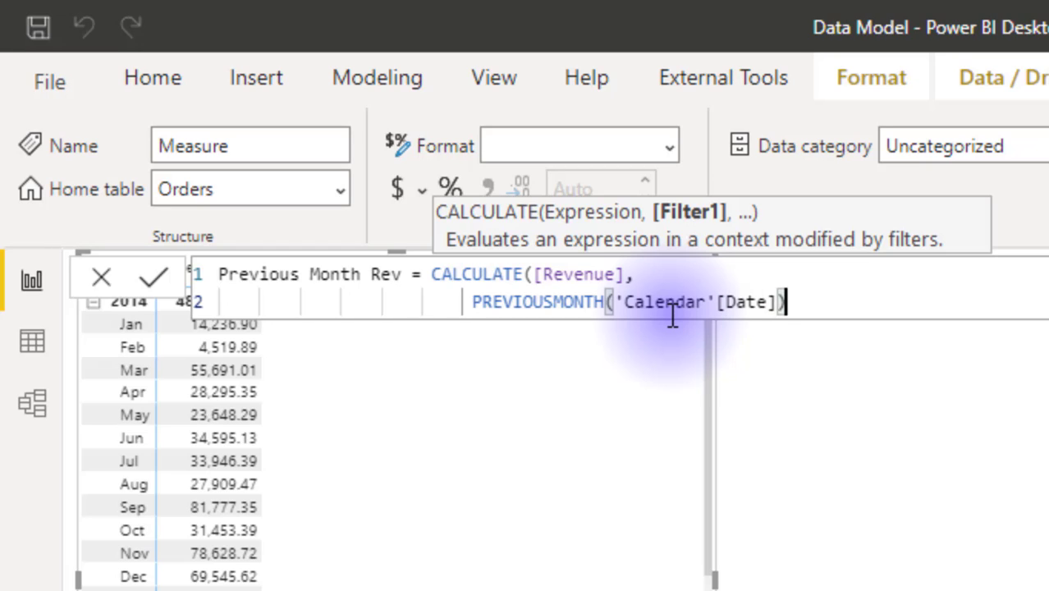
key(Return)
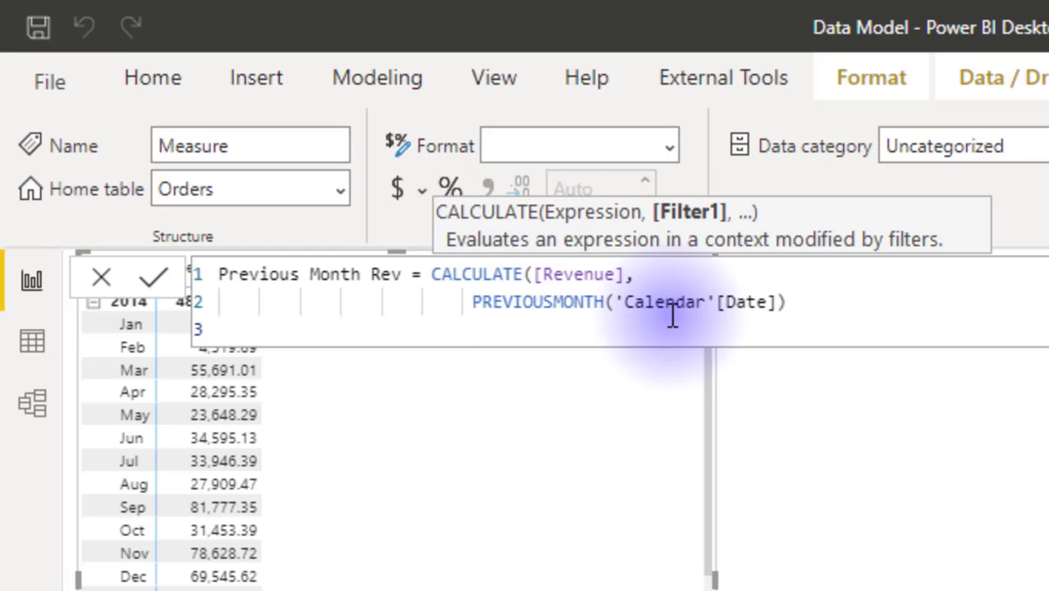
text())
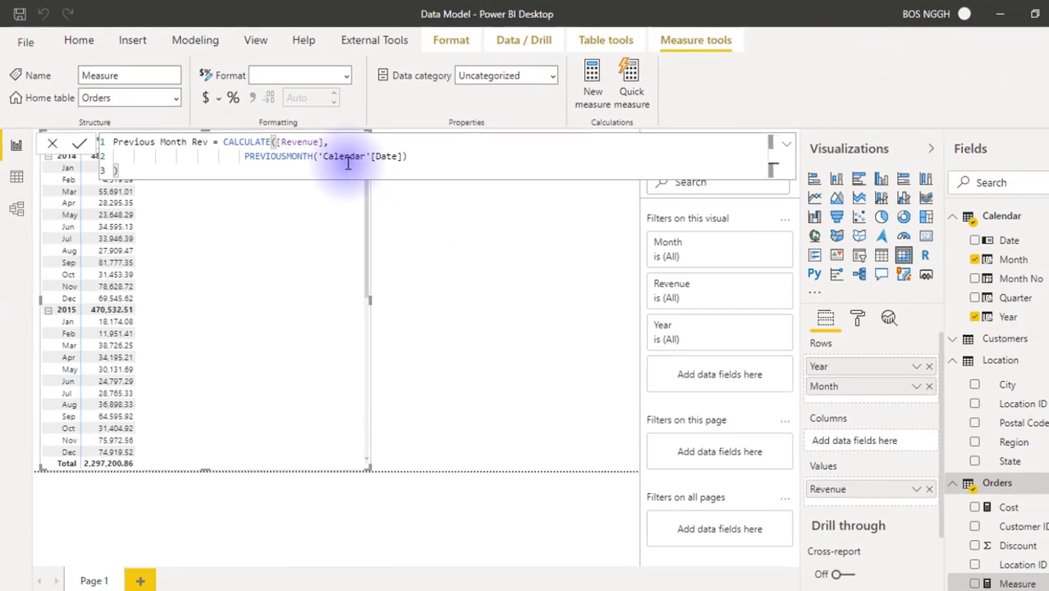
key(Return)
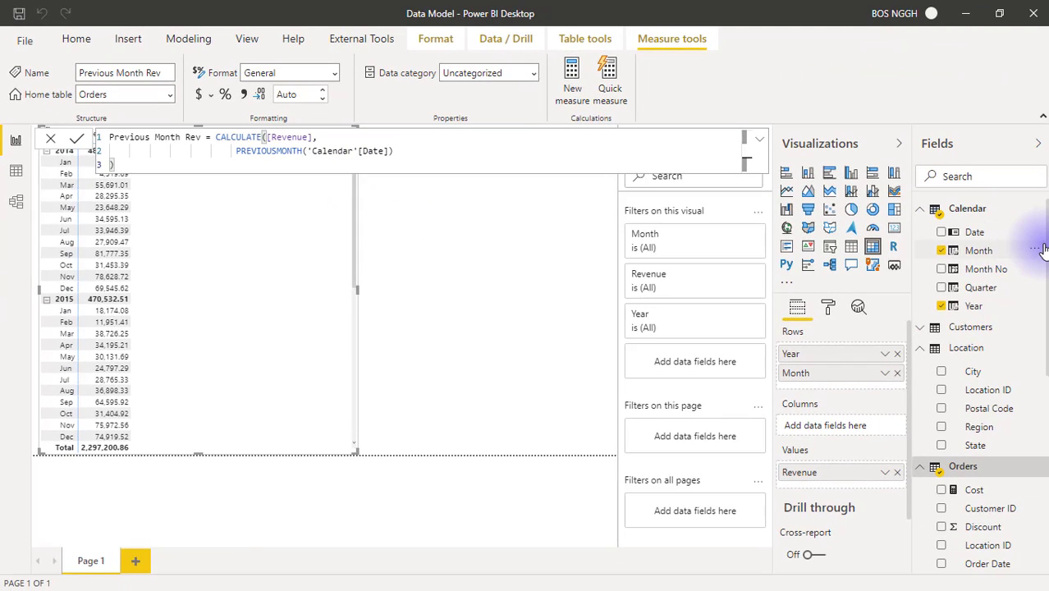
Step: Add the Previous Month Rev measure from the Orders table to the matrix values
scroll(1038, 329, down, 3)
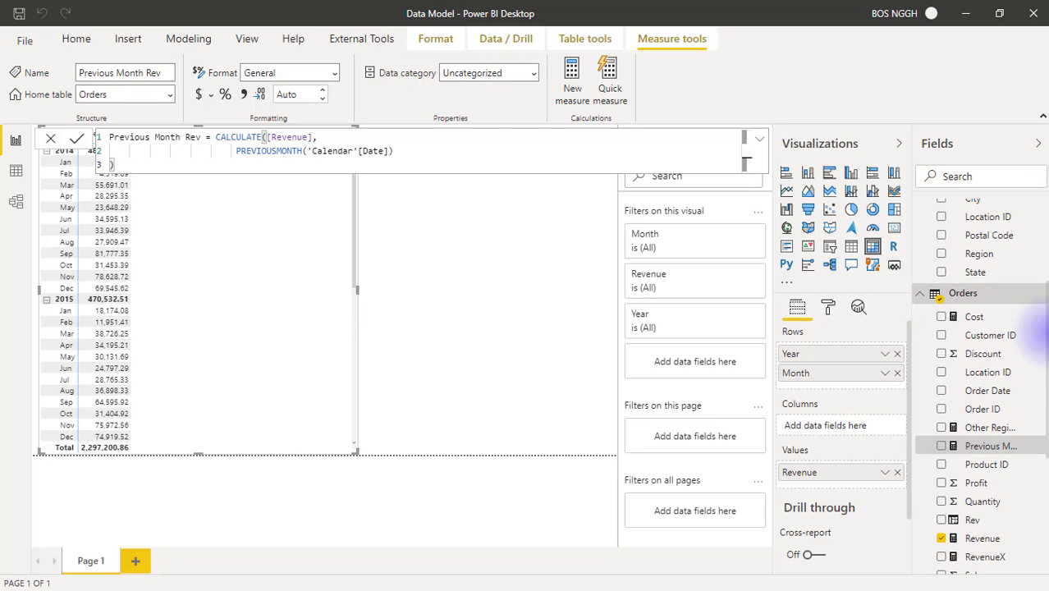
click(943, 447)
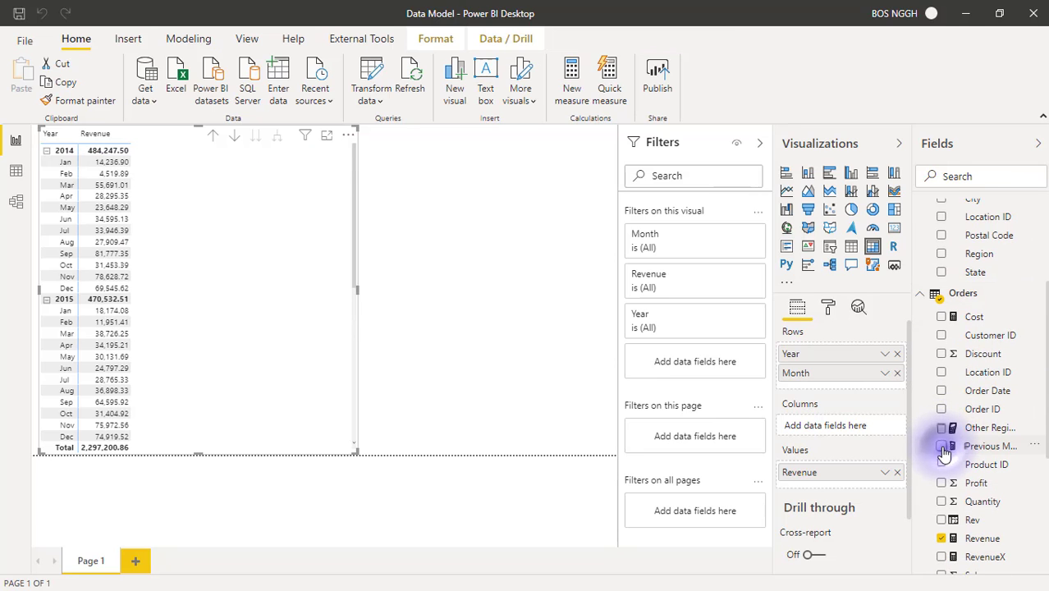
click(942, 445)
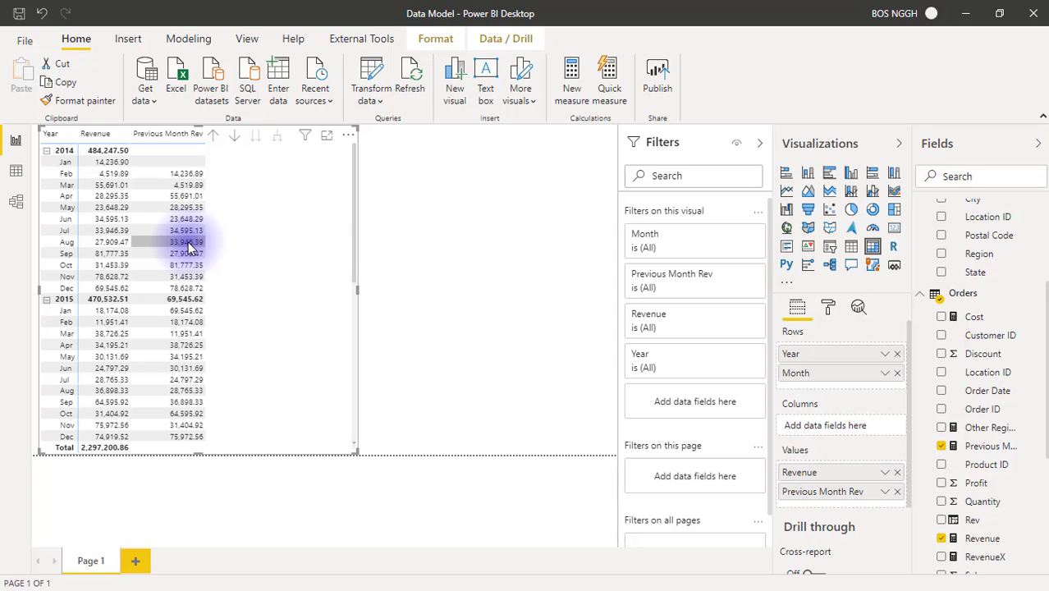
Step: Open the Previous Month Rev formula and select its PREVIOUSMONTH('Calendar'[Date]) filter argument
click(991, 447)
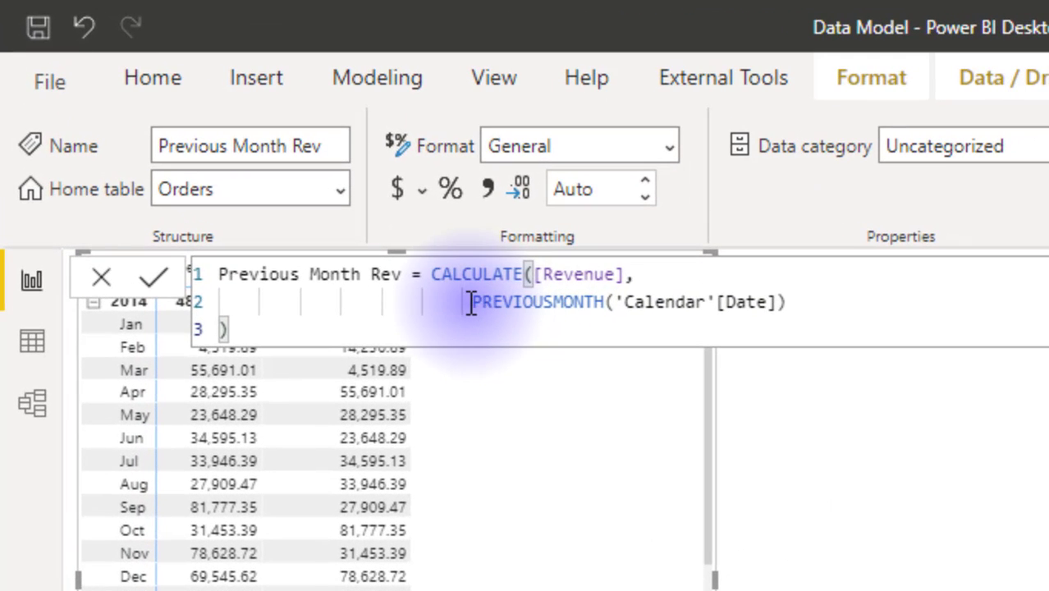
drag(472, 303, 790, 304)
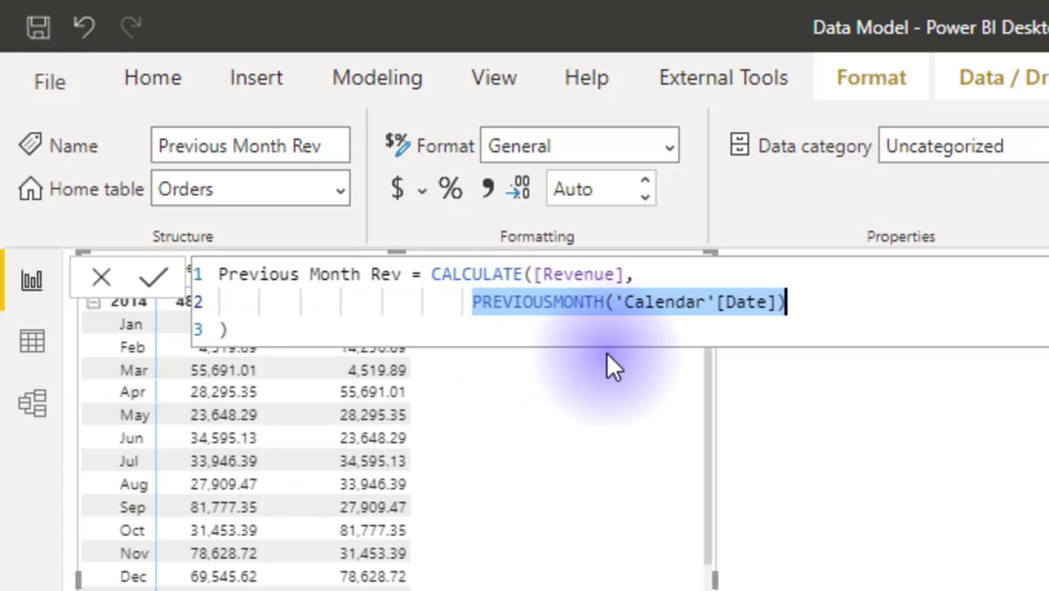
click(799, 300)
drag(802, 302, 480, 300)
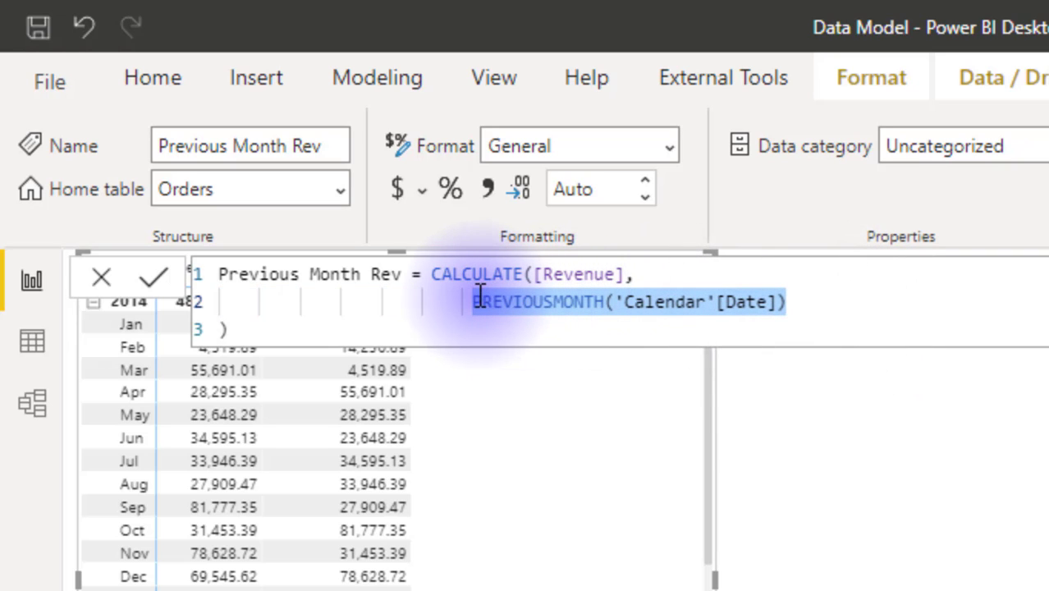